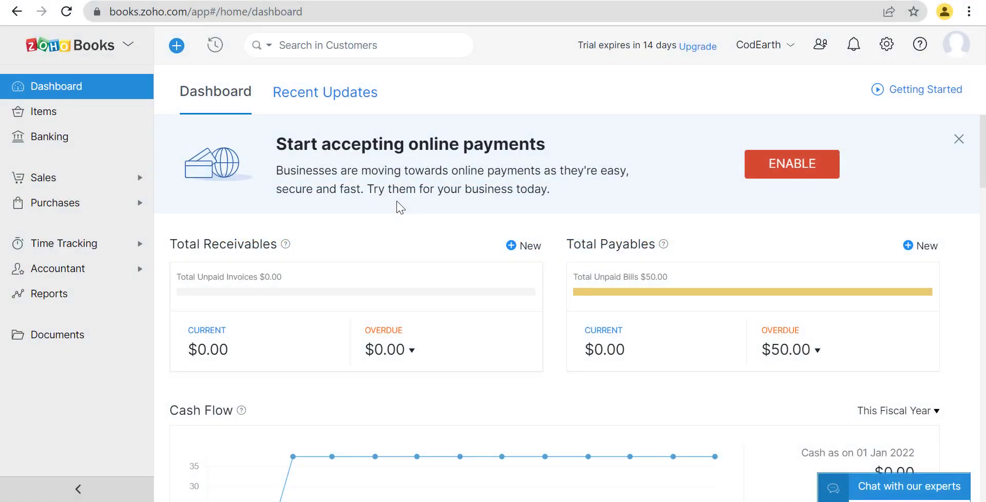
Open the Integrations page in Zoho Books settings
{"action": "scroll", "coordinate": [400, 236], "scroll_direction": "down", "scroll_amount": 3}
{"action": "scroll", "coordinate": [400, 208], "scroll_direction": "down", "scroll_amount": 2}
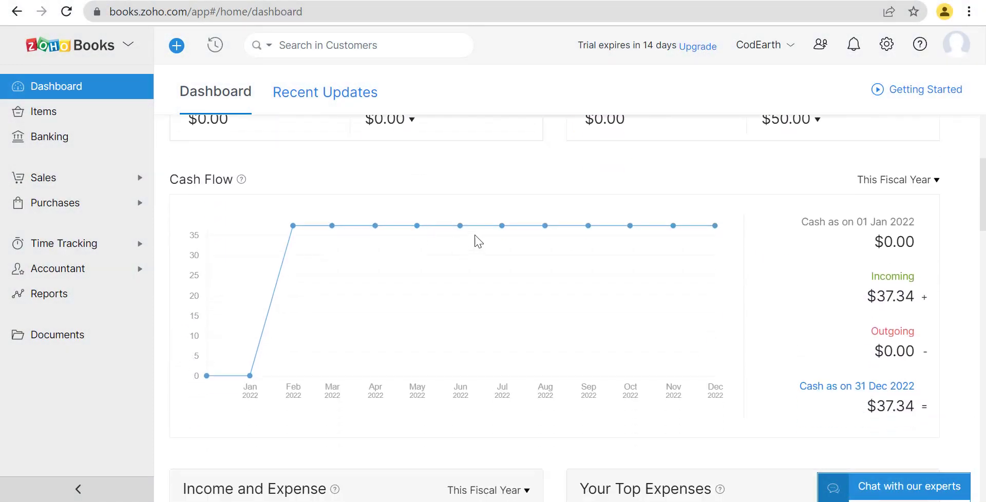
{"action": "mouse_move", "coordinate": [613, 234]}
{"action": "scroll", "coordinate": [534, 242], "scroll_direction": "down", "scroll_amount": 10}
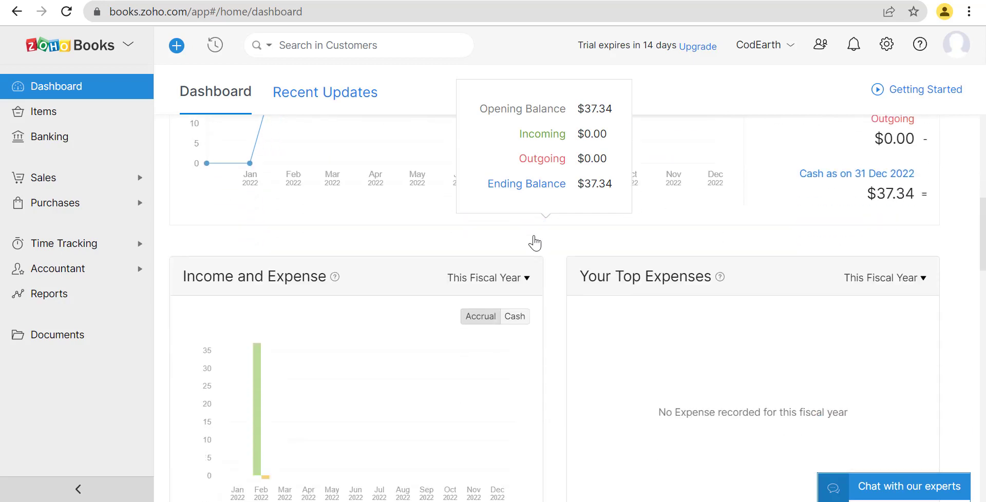
{"action": "scroll", "coordinate": [534, 241], "scroll_direction": "down", "scroll_amount": 3}
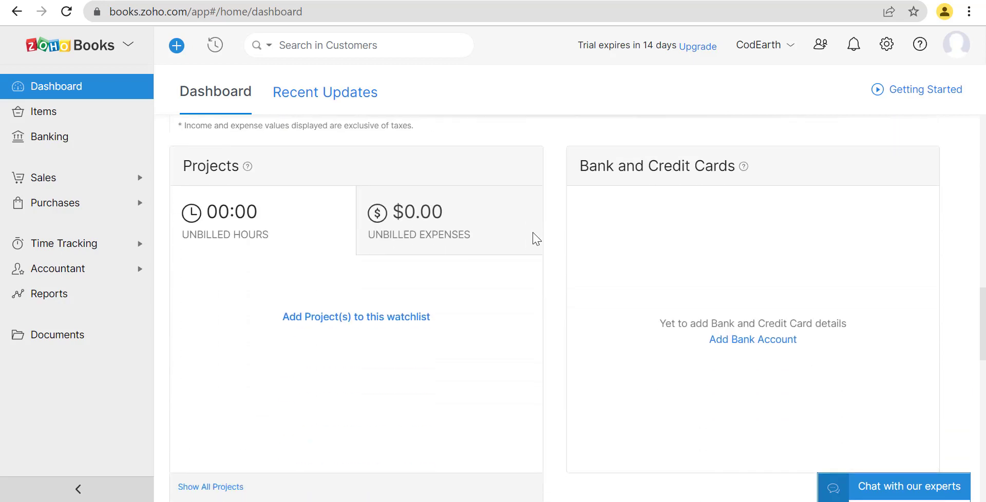
{"action": "scroll", "coordinate": [534, 240], "scroll_direction": "down", "scroll_amount": 14}
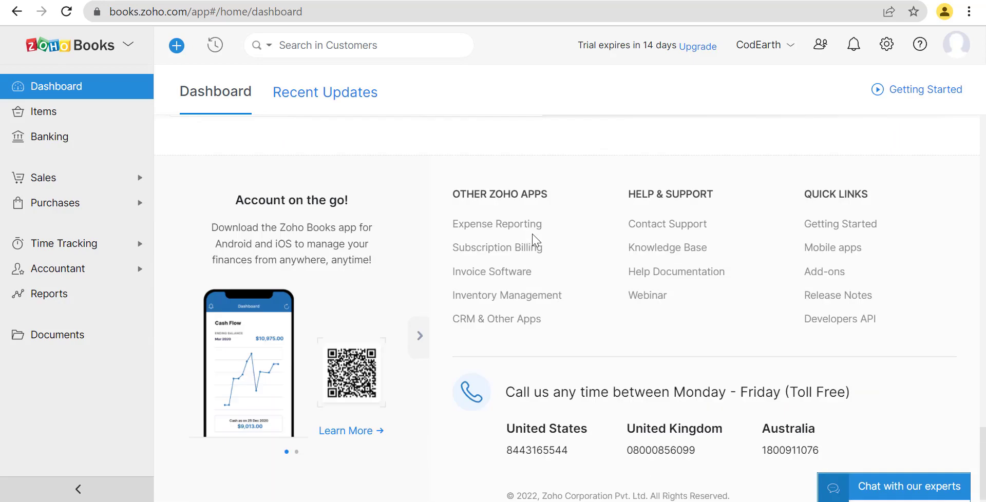
{"action": "scroll", "coordinate": [534, 238], "scroll_direction": "up", "scroll_amount": 6}
{"action": "scroll", "coordinate": [533, 240], "scroll_direction": "up", "scroll_amount": 20}
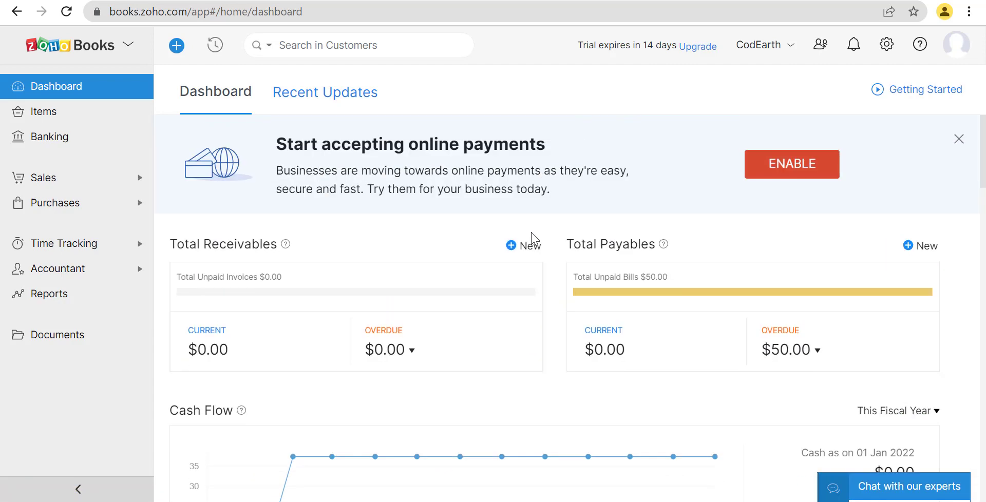
{"action": "left_click", "coordinate": [892, 46]}
{"action": "scroll", "coordinate": [749, 320], "scroll_direction": "down", "scroll_amount": 5}
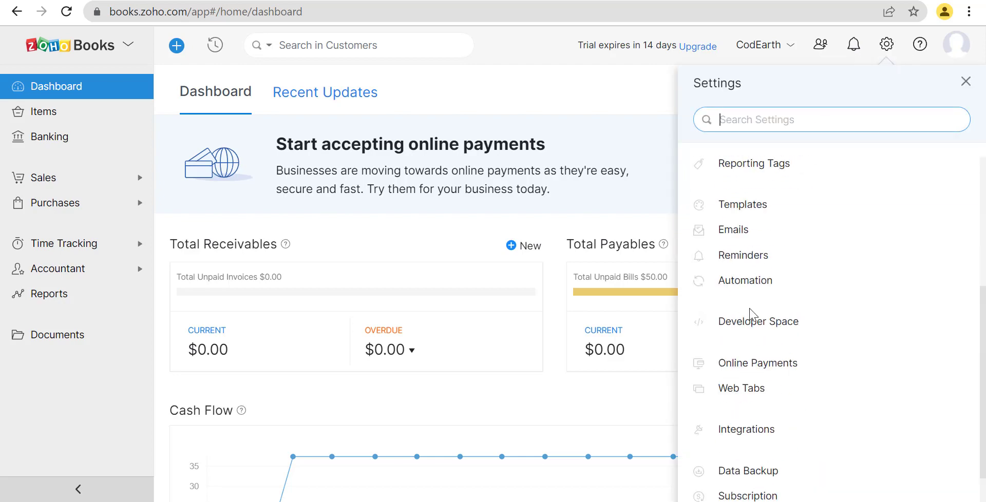
{"action": "left_click", "coordinate": [755, 388]}
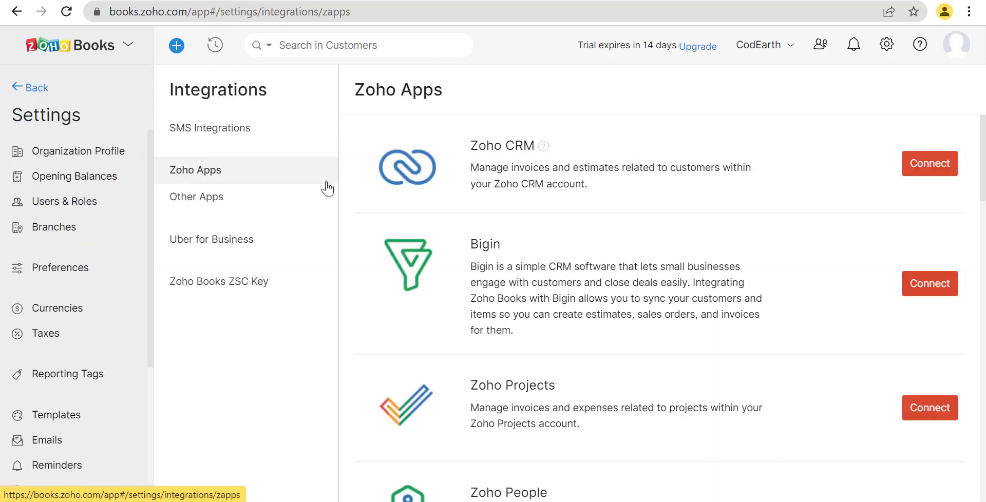
Connect Zoho Books to the Zoho Analytics integration
{"action": "scroll", "coordinate": [642, 201], "scroll_direction": "down", "scroll_amount": 10}
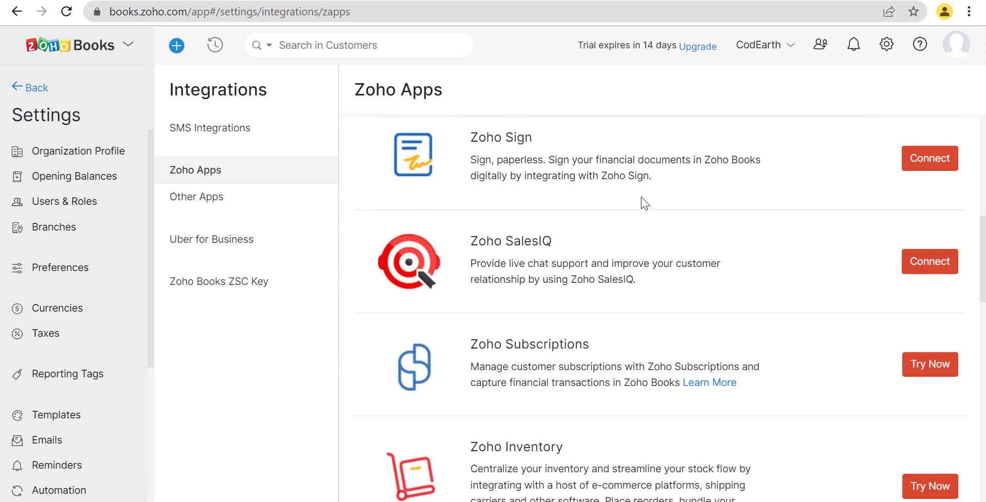
{"action": "scroll", "coordinate": [623, 189], "scroll_direction": "down", "scroll_amount": 5}
{"action": "scroll", "coordinate": [741, 426], "scroll_direction": "up", "scroll_amount": 15}
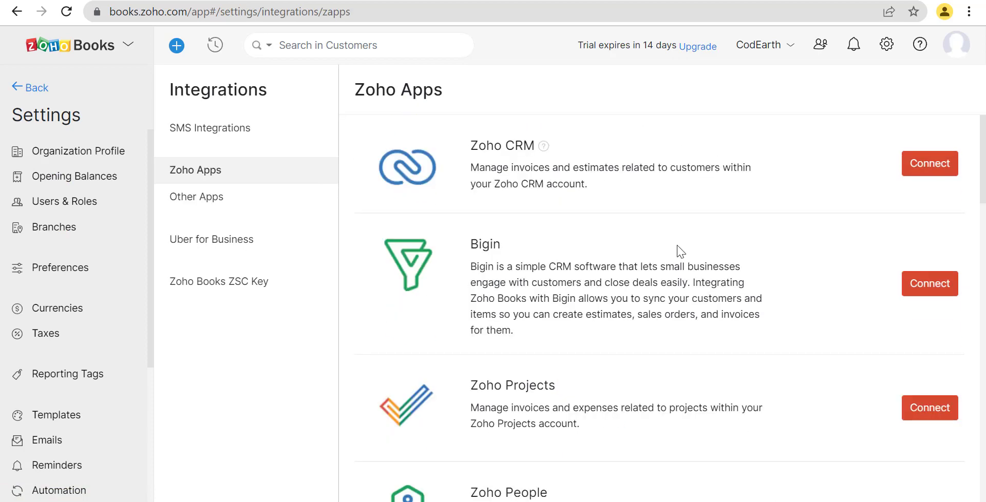
{"action": "scroll", "coordinate": [678, 249], "scroll_direction": "down", "scroll_amount": 10}
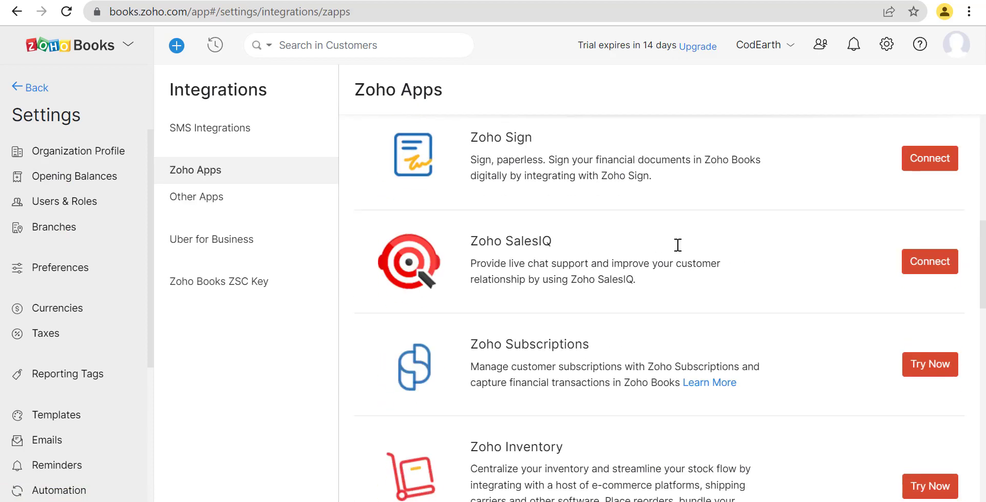
{"action": "scroll", "coordinate": [678, 245], "scroll_direction": "down", "scroll_amount": 6}
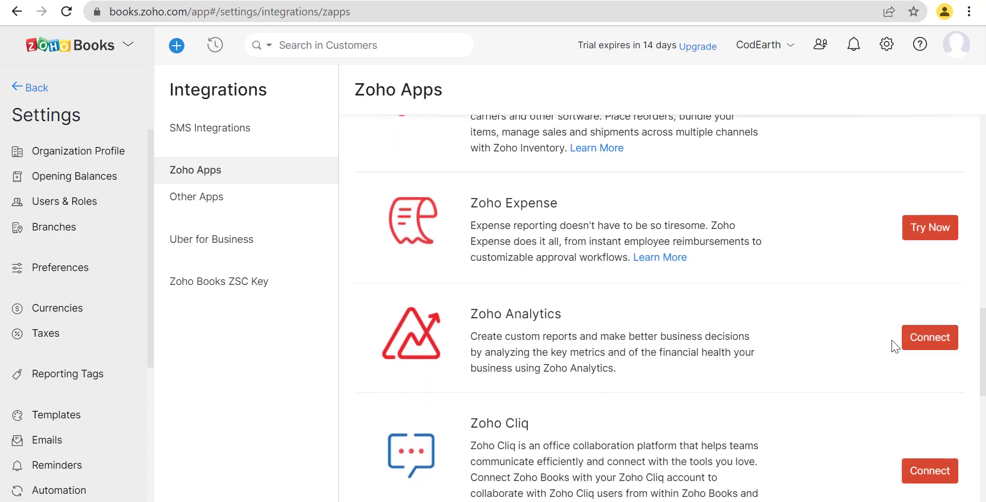
{"action": "left_click", "coordinate": [951, 343]}
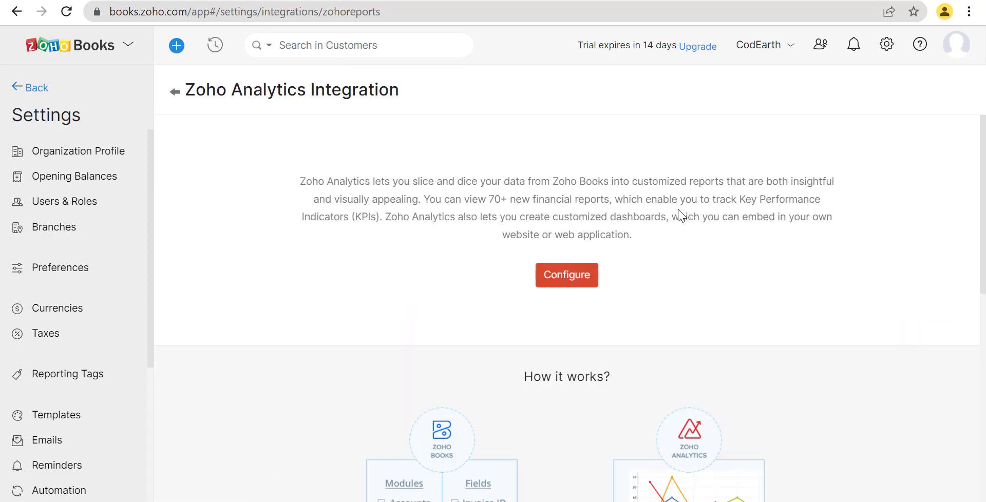
{"action": "scroll", "coordinate": [579, 240], "scroll_direction": "down", "scroll_amount": 9}
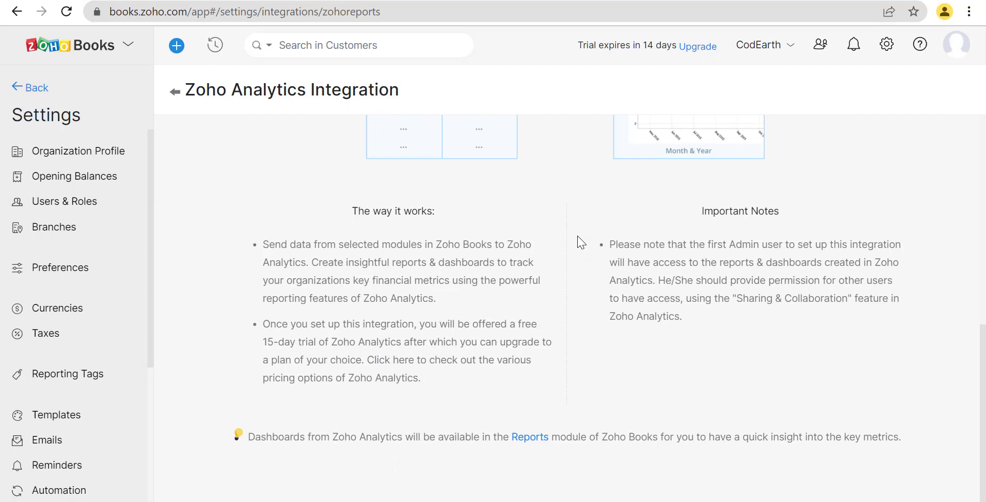
{"action": "scroll", "coordinate": [579, 241], "scroll_direction": "up", "scroll_amount": 9}
Start configuring the integration and include Taxes and Cash Transactions, reviewing their fields
{"action": "left_click", "coordinate": [576, 292]}
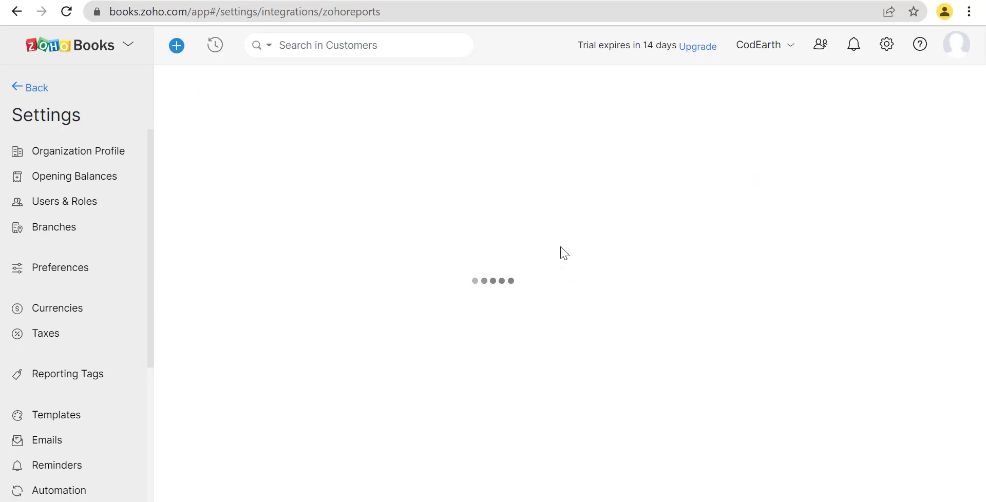
{"action": "scroll", "coordinate": [244, 308], "scroll_direction": "down", "scroll_amount": 1}
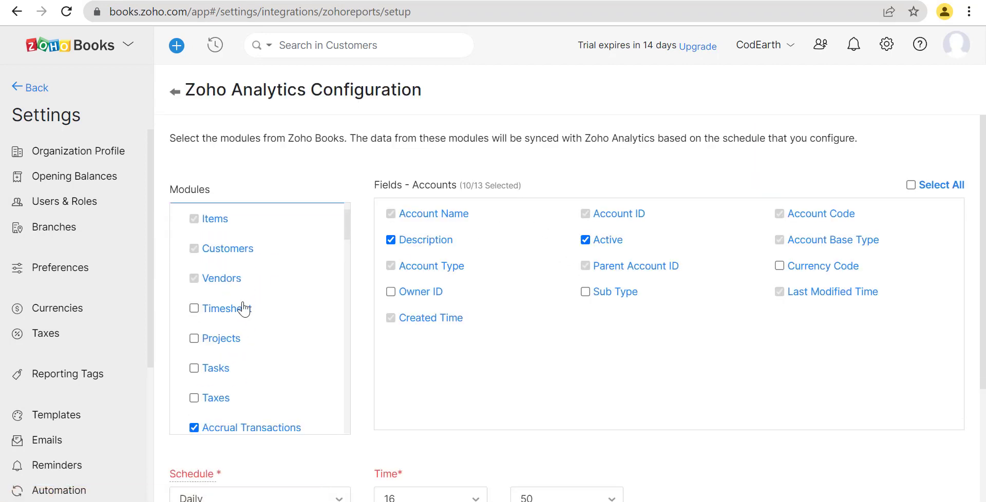
{"action": "scroll", "coordinate": [243, 308], "scroll_direction": "down", "scroll_amount": 4}
{"action": "left_click", "coordinate": [196, 299]}
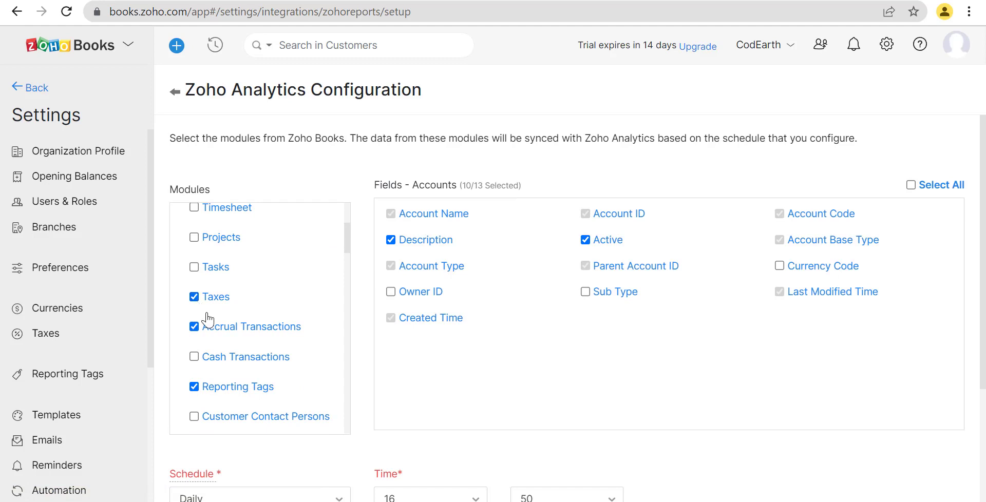
{"action": "left_click", "coordinate": [213, 303]}
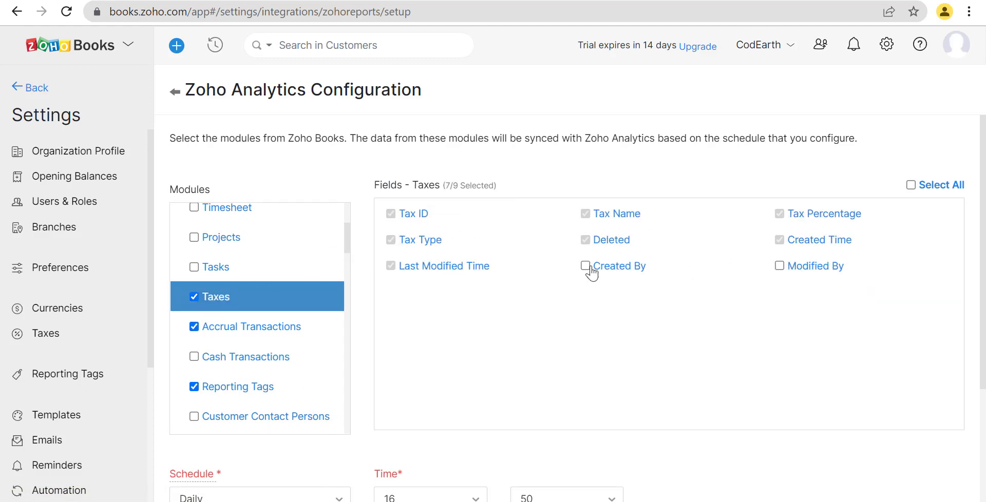
{"action": "left_click", "coordinate": [195, 357]}
{"action": "left_click", "coordinate": [226, 361]}
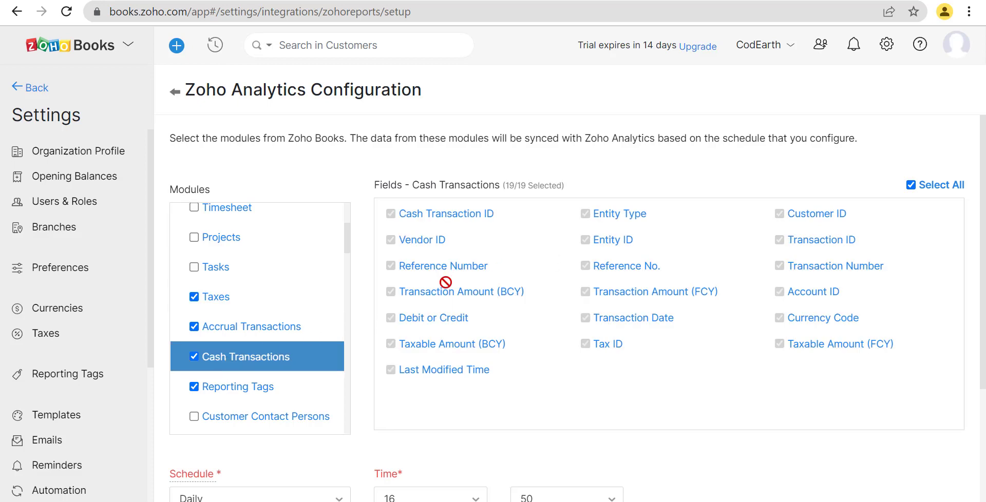
Include the Bank Statements module in the sync
{"action": "scroll", "coordinate": [279, 368], "scroll_direction": "down", "scroll_amount": 3}
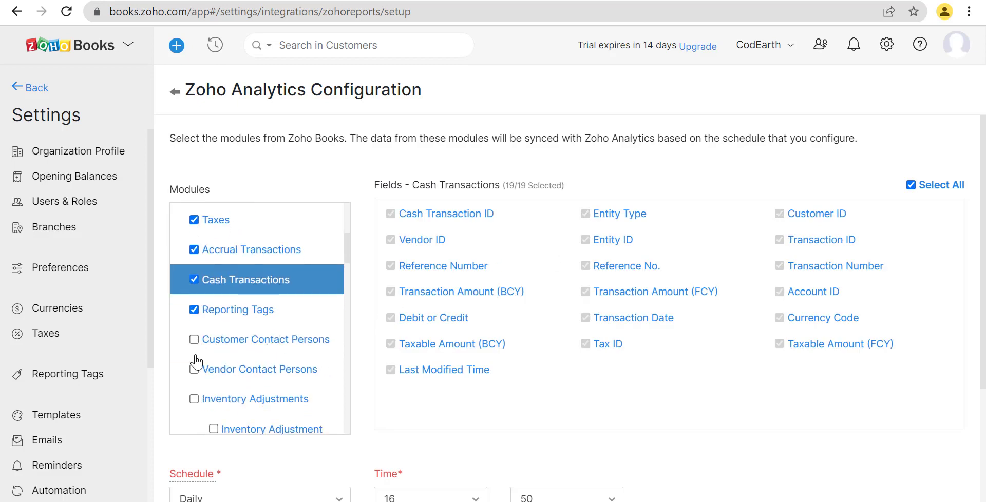
{"action": "scroll", "coordinate": [196, 362], "scroll_direction": "down", "scroll_amount": 3}
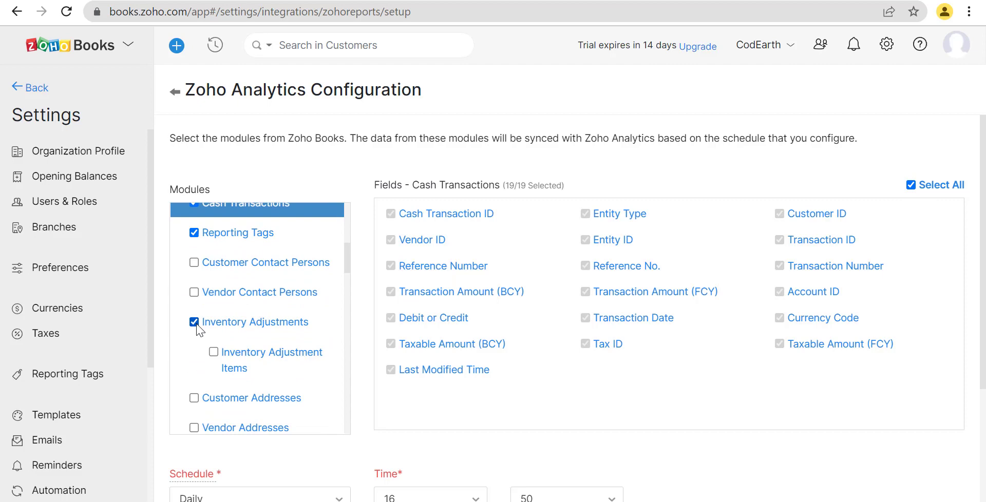
{"action": "scroll", "coordinate": [207, 312], "scroll_direction": "down", "scroll_amount": 6}
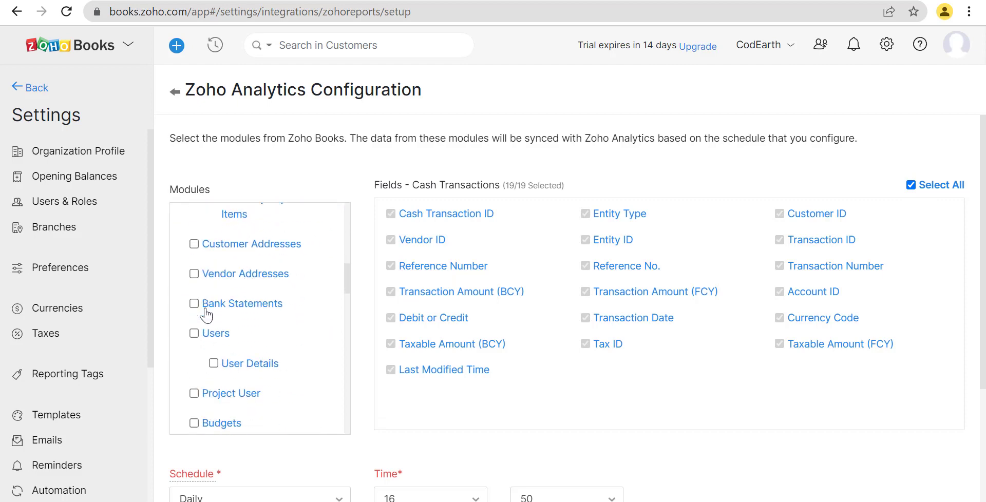
{"action": "left_click", "coordinate": [242, 313]}
{"action": "scroll", "coordinate": [208, 349], "scroll_direction": "down", "scroll_amount": 10}
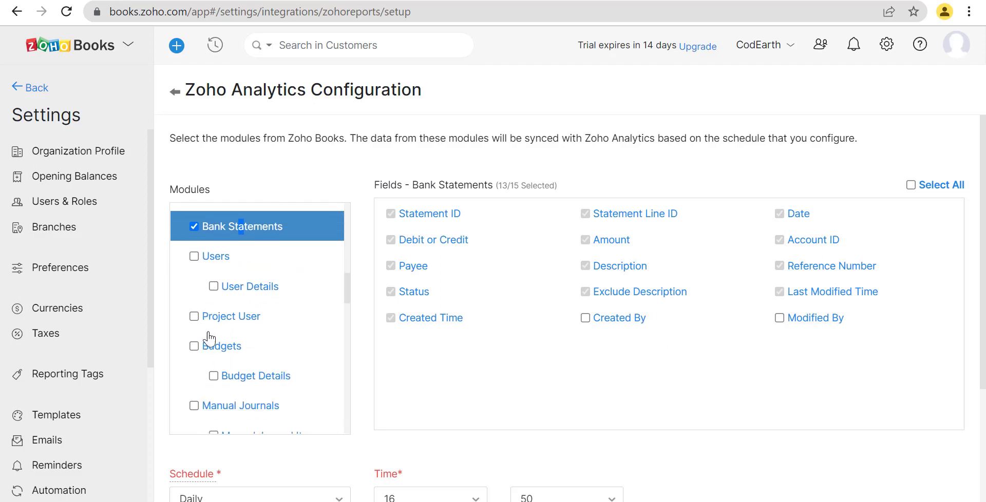
{"action": "scroll", "coordinate": [210, 332], "scroll_direction": "down", "scroll_amount": 3}
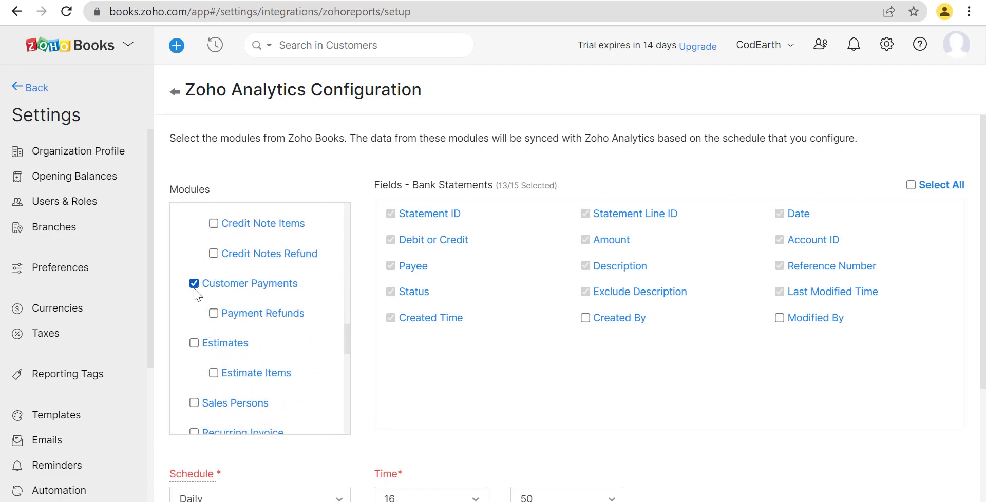
Review Customer Payments fields and include Estimates, checking its Estimate Items and Estimates fields
{"action": "left_click", "coordinate": [229, 289]}
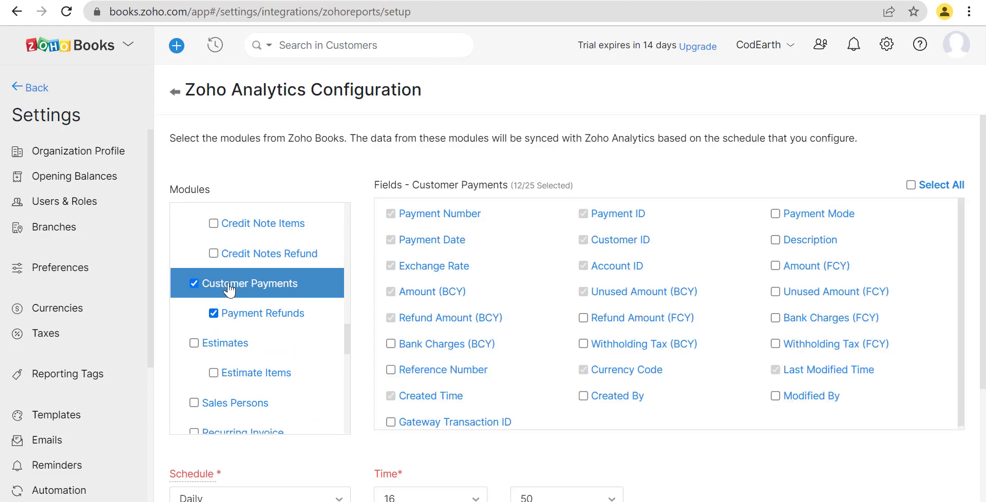
{"action": "scroll", "coordinate": [229, 289], "scroll_direction": "down", "scroll_amount": 2}
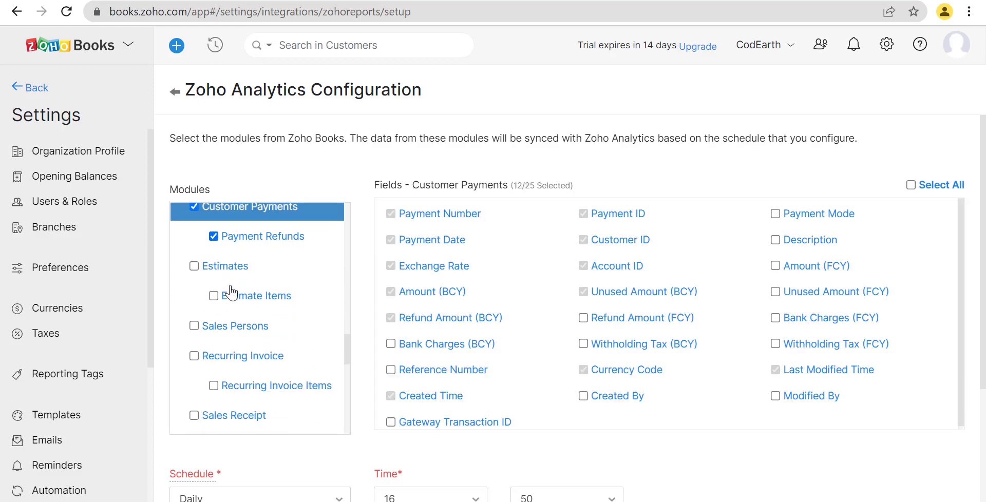
{"action": "left_click", "coordinate": [200, 268]}
{"action": "left_click", "coordinate": [220, 306]}
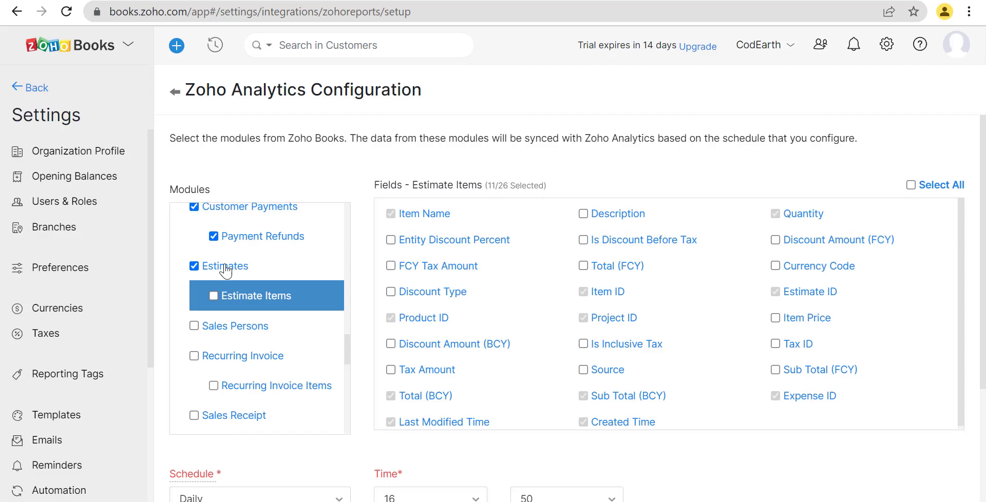
{"action": "left_click", "coordinate": [224, 269]}
{"action": "scroll", "coordinate": [580, 414], "scroll_direction": "down", "scroll_amount": 3}
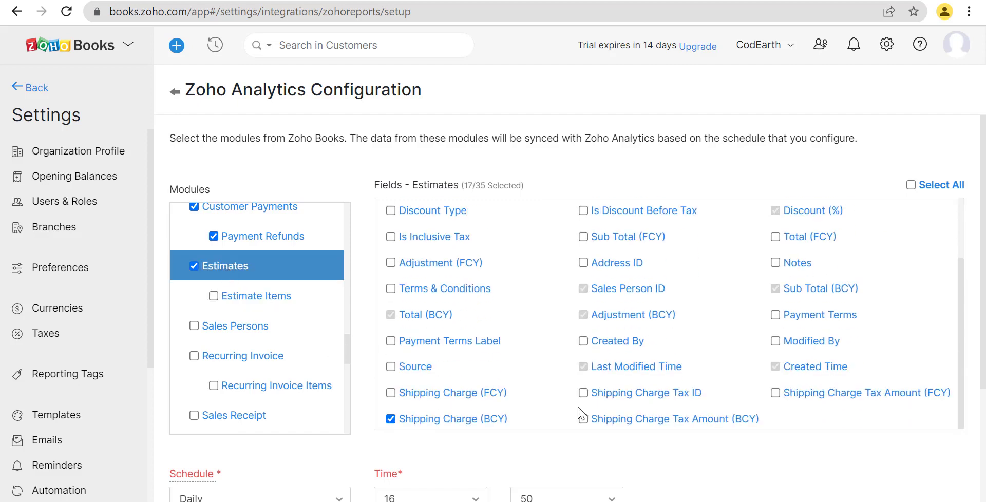
{"action": "scroll", "coordinate": [390, 419], "scroll_direction": "down", "scroll_amount": 3}
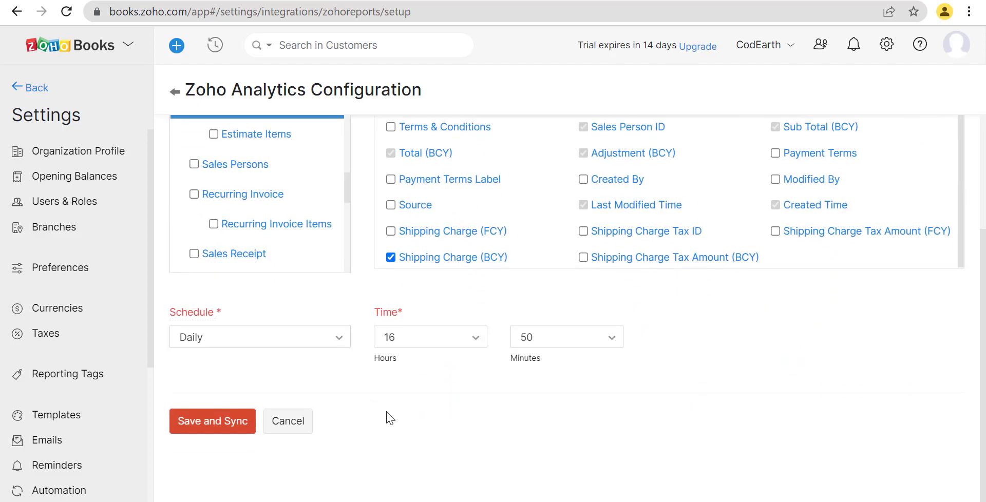
Set the daily sync hour to 23, save and sync, then go to Zoho Analytics
{"action": "left_click", "coordinate": [403, 353]}
{"action": "scroll", "coordinate": [395, 390], "scroll_direction": "down", "scroll_amount": 3}
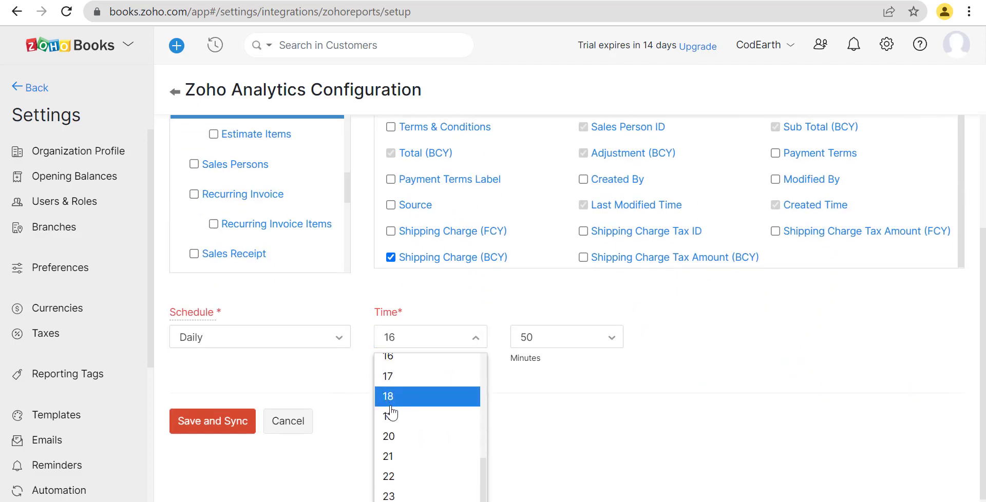
{"action": "left_click", "coordinate": [393, 497]}
{"action": "left_click", "coordinate": [235, 421]}
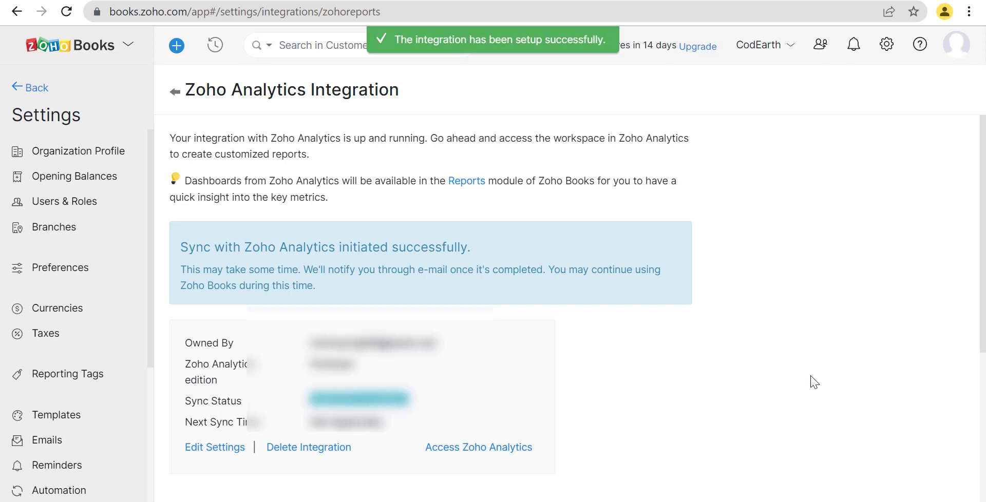
{"action": "left_click", "coordinate": [479, 447]}
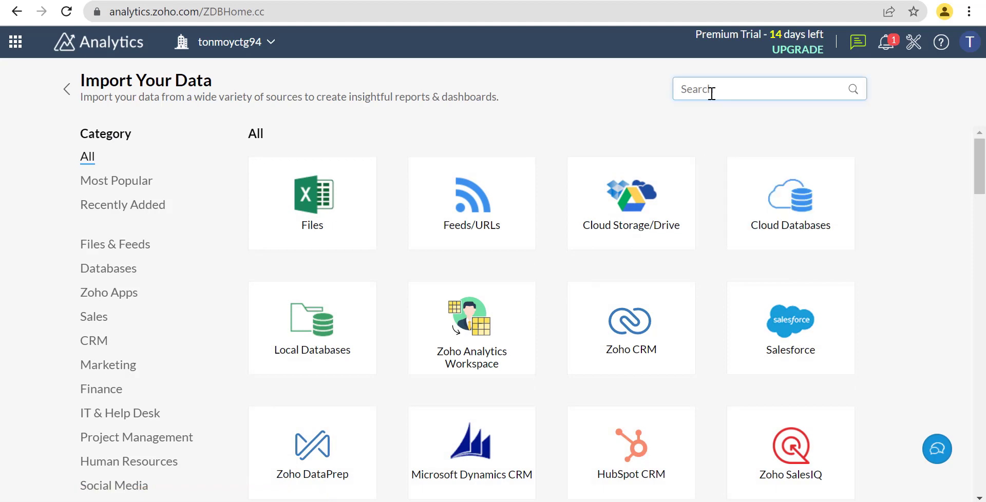
Search import sources for 'zoho fi' and start the Zoho Finance import for Bit Code
{"action": "left_click", "coordinate": [711, 93]}
{"action": "type", "text": "zoho fi"}
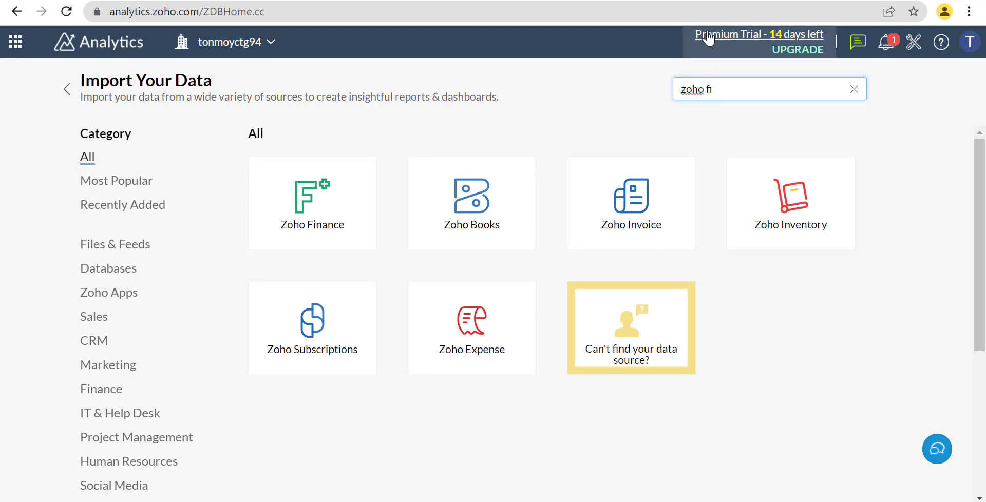
{"action": "left_click", "coordinate": [338, 224]}
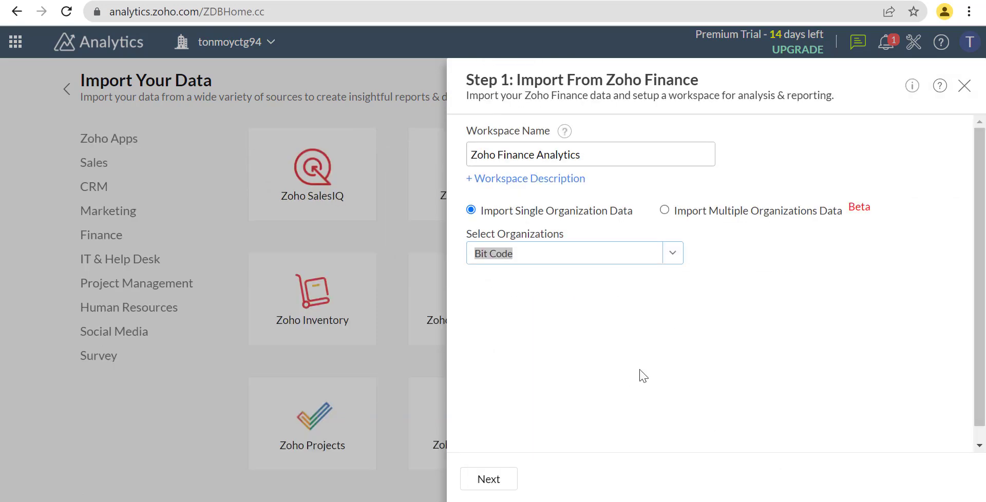
Add the Timesheet module and its Invoice ID field to the import
{"action": "left_click", "coordinate": [471, 481]}
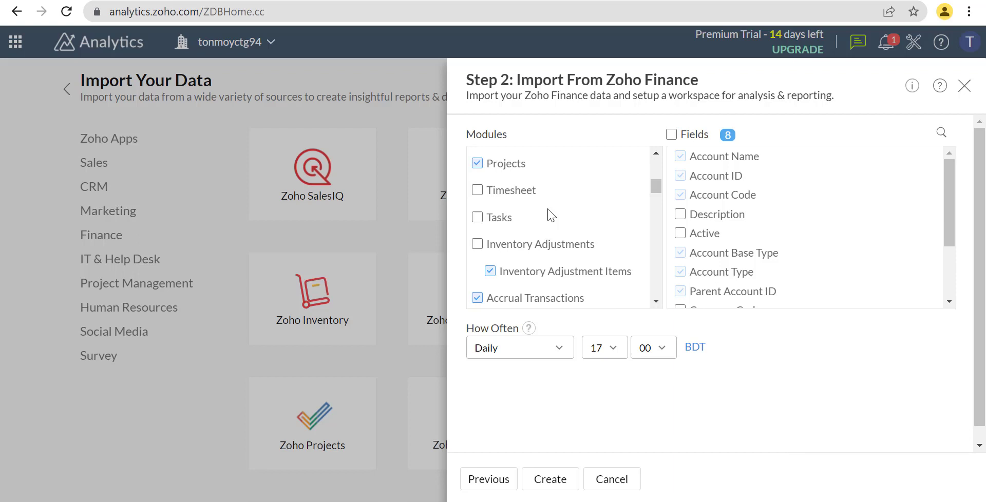
{"action": "left_click", "coordinate": [478, 191]}
{"action": "scroll", "coordinate": [728, 228], "scroll_direction": "down", "scroll_amount": 5}
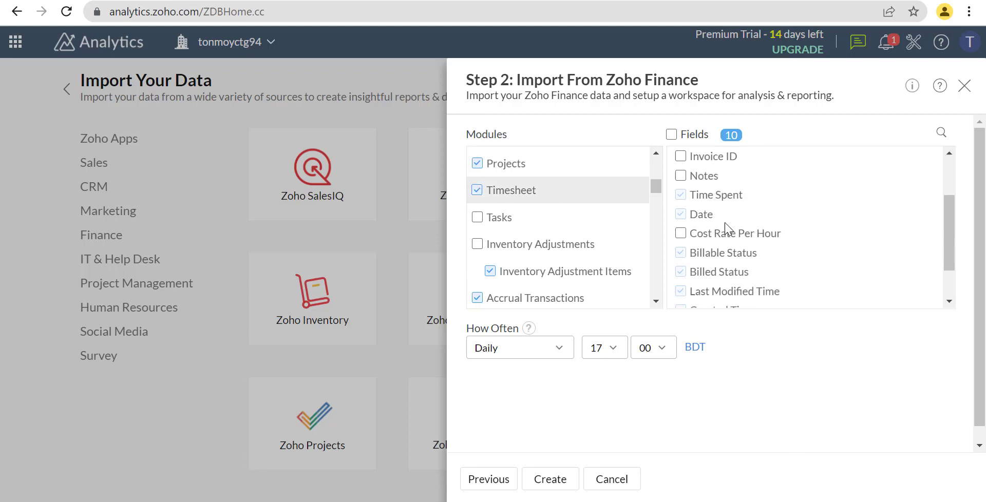
{"action": "scroll", "coordinate": [728, 228], "scroll_direction": "up", "scroll_amount": 5}
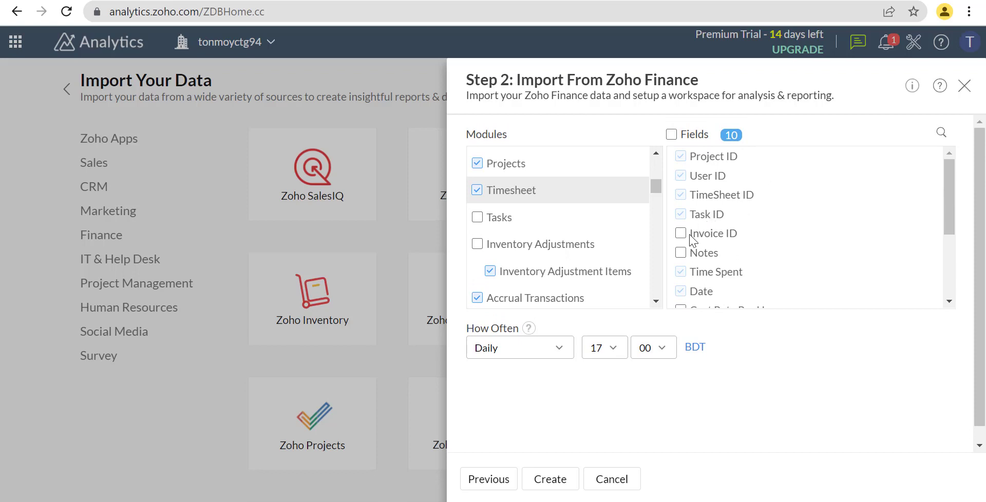
{"action": "left_click", "coordinate": [681, 233]}
Schedule the daily sync at 03:00 and create the workspace
{"action": "scroll", "coordinate": [549, 245], "scroll_direction": "down", "scroll_amount": 5}
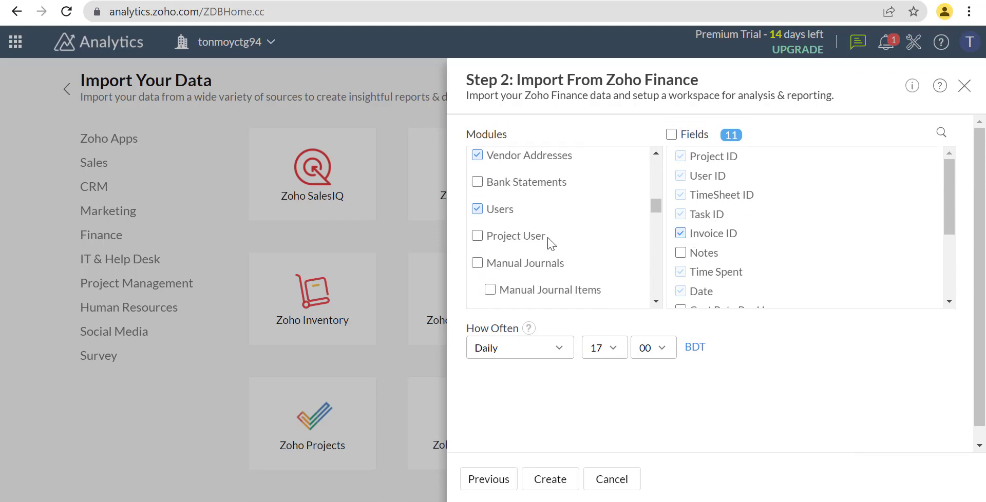
{"action": "scroll", "coordinate": [550, 243], "scroll_direction": "down", "scroll_amount": 6}
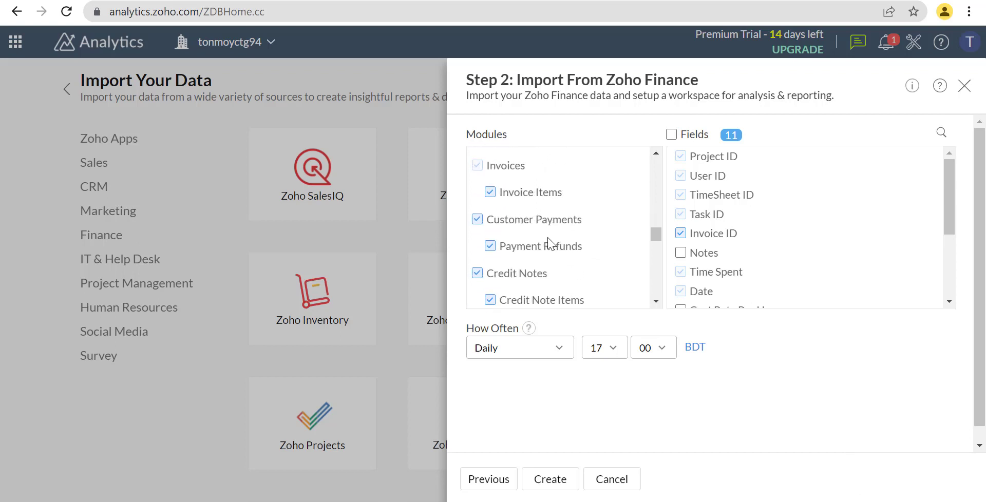
{"action": "scroll", "coordinate": [551, 244], "scroll_direction": "down", "scroll_amount": 3}
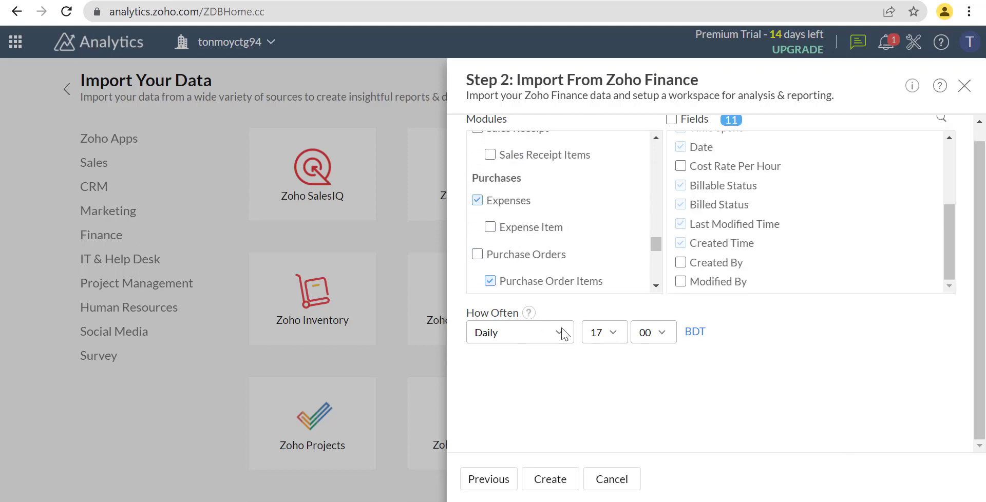
{"action": "left_click", "coordinate": [605, 332]}
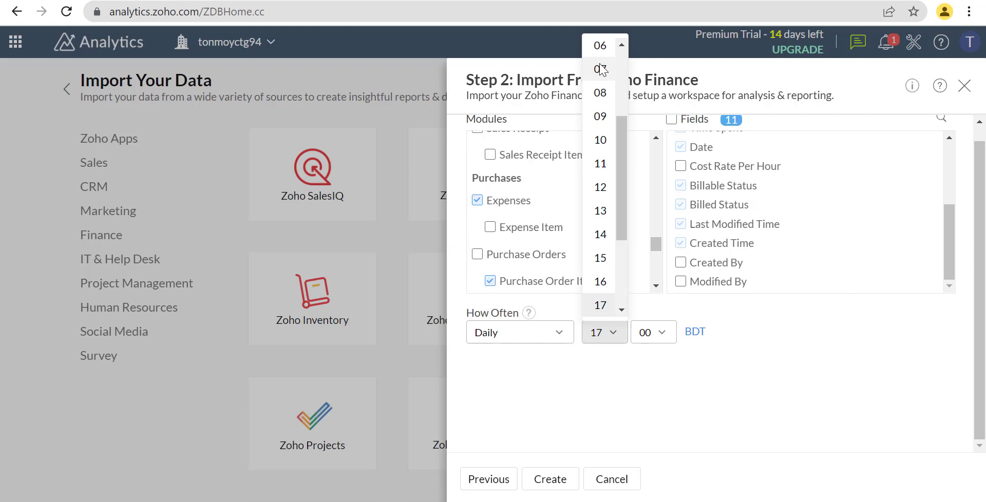
{"action": "scroll", "coordinate": [601, 70], "scroll_direction": "up", "scroll_amount": 3}
{"action": "left_click", "coordinate": [598, 122]}
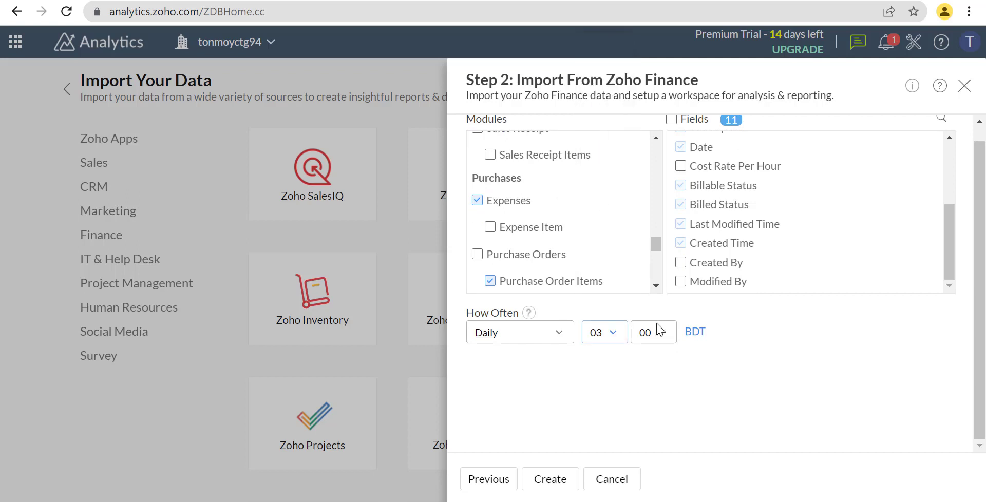
{"action": "left_click", "coordinate": [539, 484]}
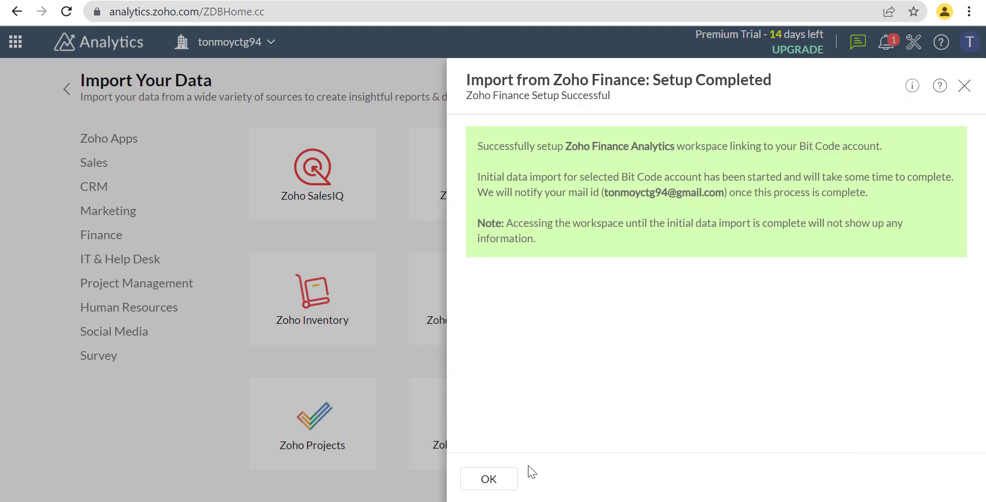
Confirm the Setup Completed panel to enter the Zoho Finance Analytics workspace
{"action": "left_click", "coordinate": [492, 482]}
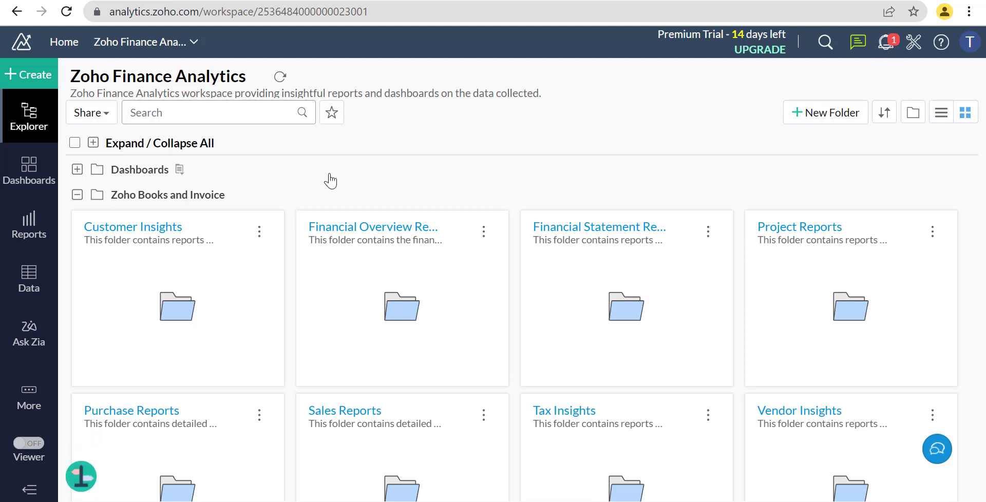
Create a chart view on the Accounts table in the Financial Overview Reports folder
{"action": "scroll", "coordinate": [327, 182], "scroll_direction": "down", "scroll_amount": 2}
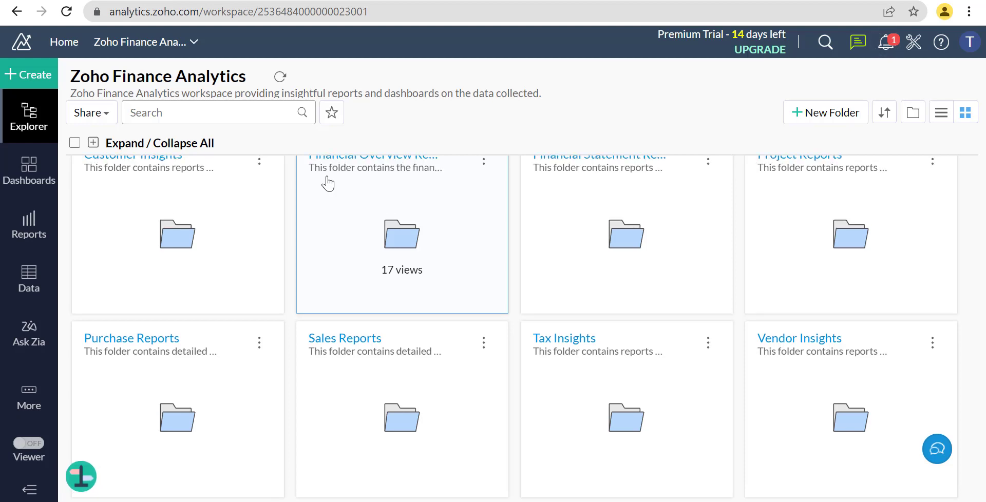
{"action": "scroll", "coordinate": [326, 182], "scroll_direction": "up", "scroll_amount": 2}
{"action": "left_click", "coordinate": [372, 291]}
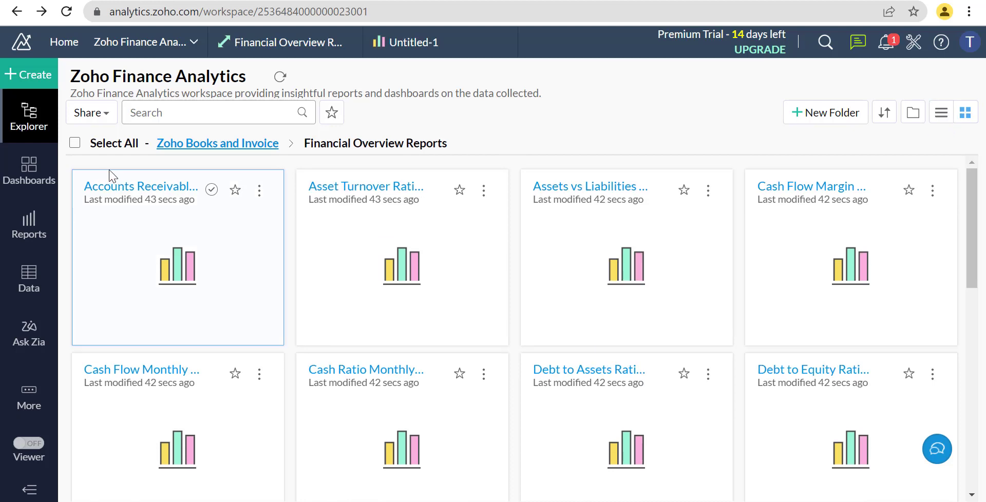
{"action": "left_click", "coordinate": [12, 83]}
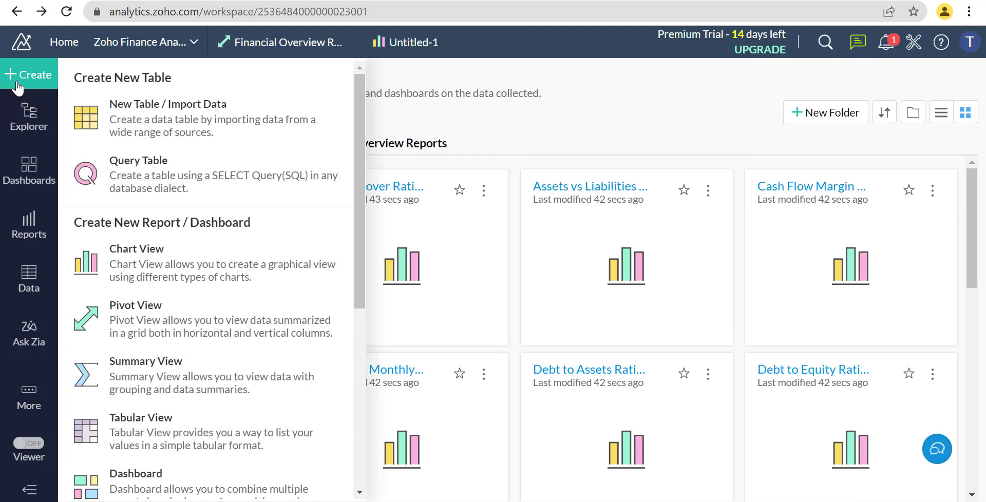
{"action": "left_click", "coordinate": [180, 281]}
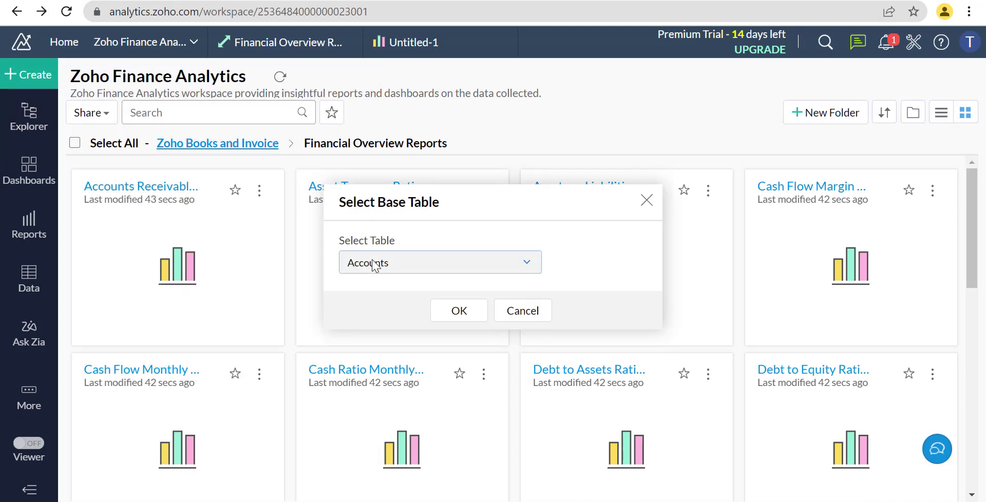
{"action": "left_click", "coordinate": [471, 310]}
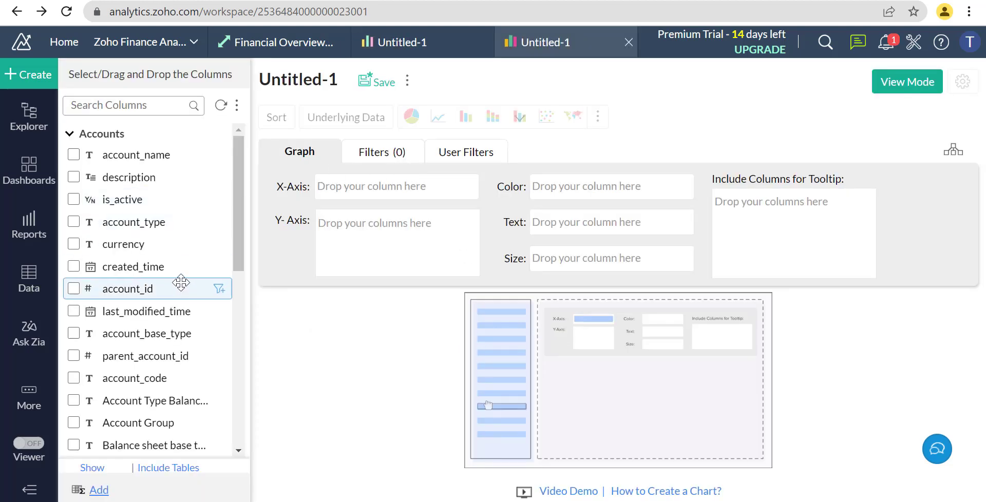
Plot Account Type (actual values) against Account Name, trying a line chart before scatter
{"action": "scroll", "coordinate": [181, 282], "scroll_direction": "down", "scroll_amount": 2}
{"action": "left_click_drag", "start_coordinate": [134, 177], "coordinate": [355, 212]}
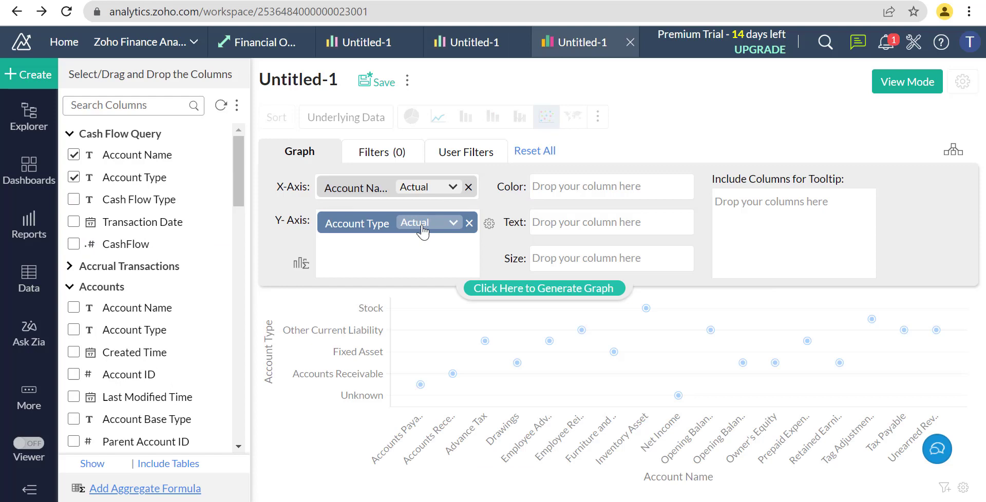
{"action": "left_click", "coordinate": [424, 226]}
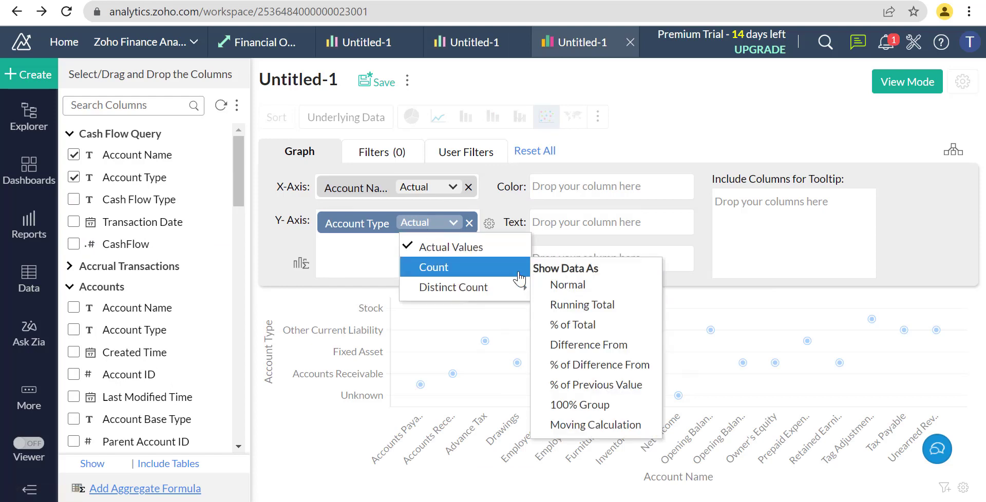
{"action": "left_click", "coordinate": [703, 291]}
{"action": "left_click", "coordinate": [586, 288]}
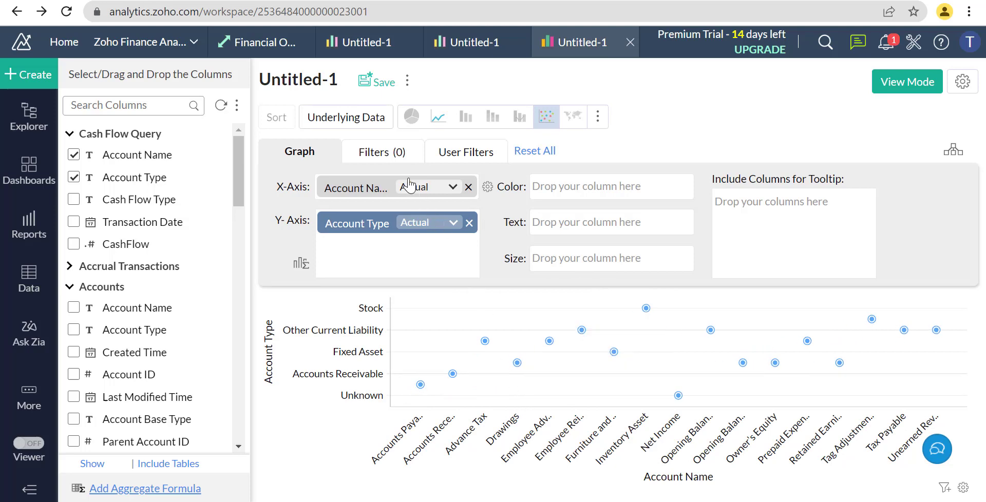
{"action": "left_click", "coordinate": [438, 117]}
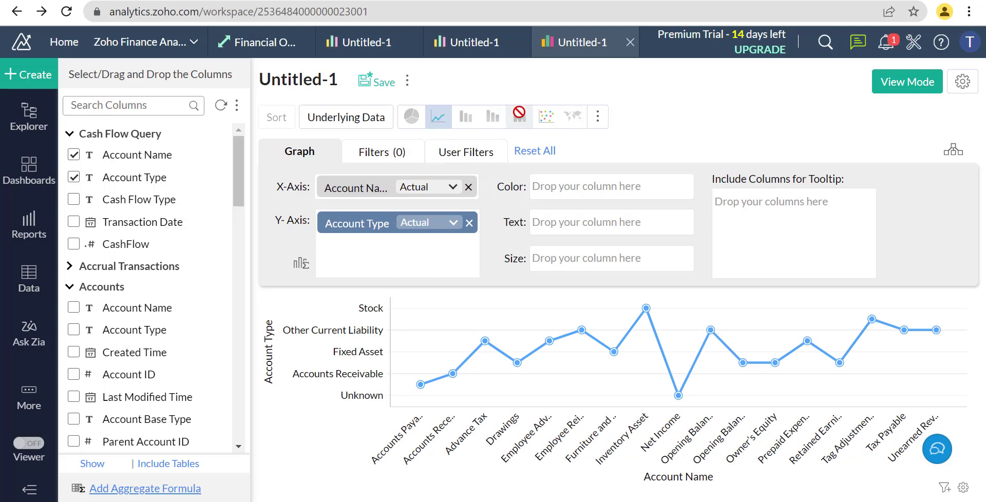
{"action": "left_click", "coordinate": [546, 116]}
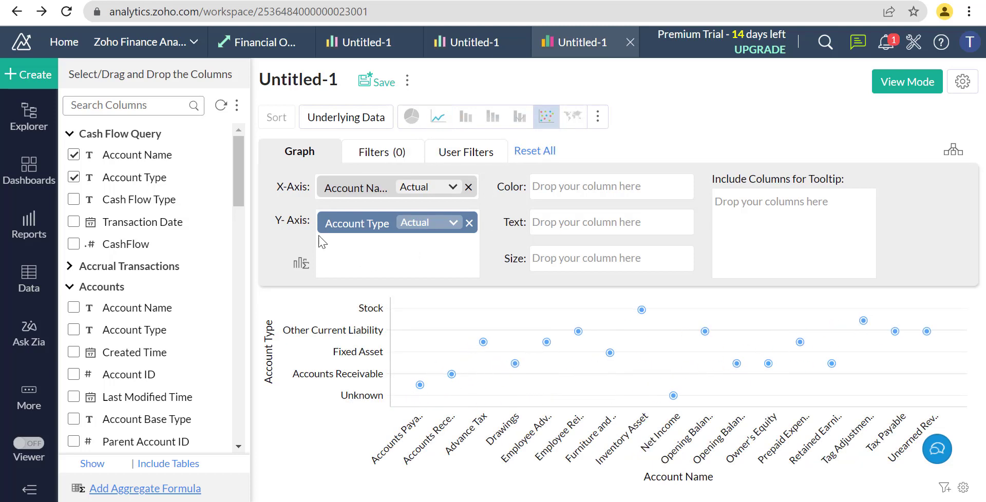
Swap Account Type for Cash Flow Type on the Y-axis, show as line chart in View Mode
{"action": "left_click", "coordinate": [468, 222]}
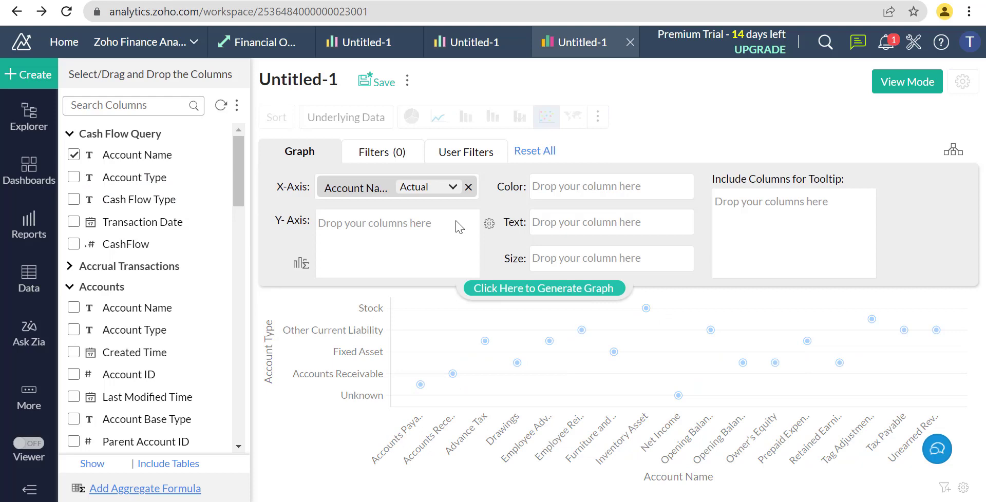
{"action": "left_click_drag", "start_coordinate": [141, 199], "coordinate": [343, 218]}
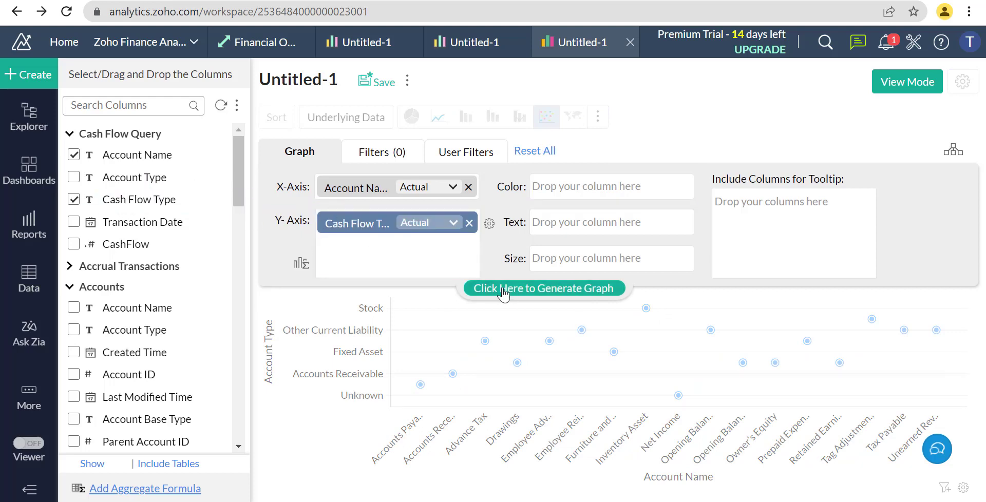
{"action": "left_click", "coordinate": [506, 293]}
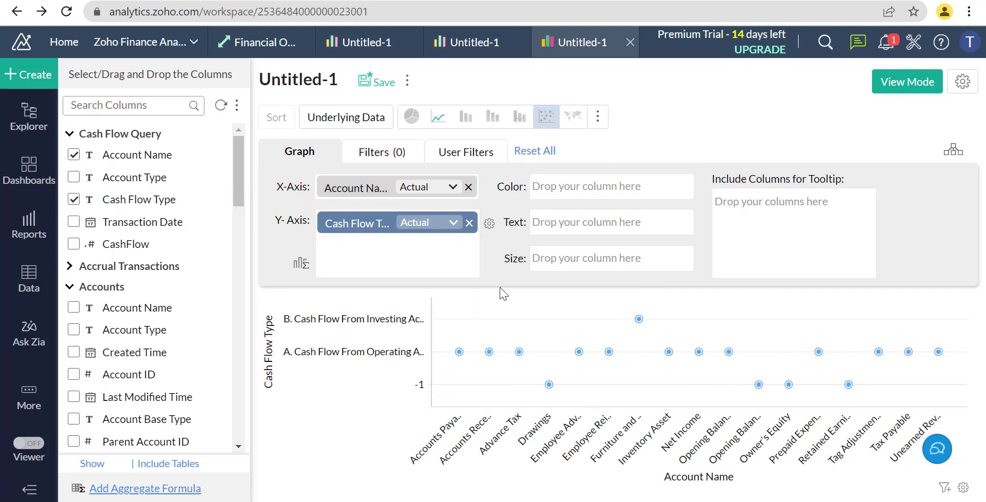
{"action": "left_click", "coordinate": [428, 118]}
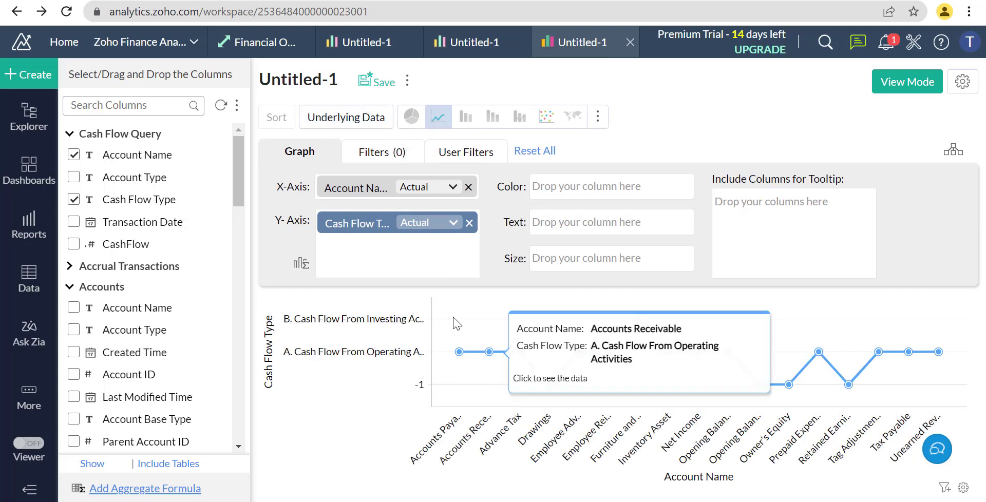
{"action": "mouse_move", "coordinate": [527, 354]}
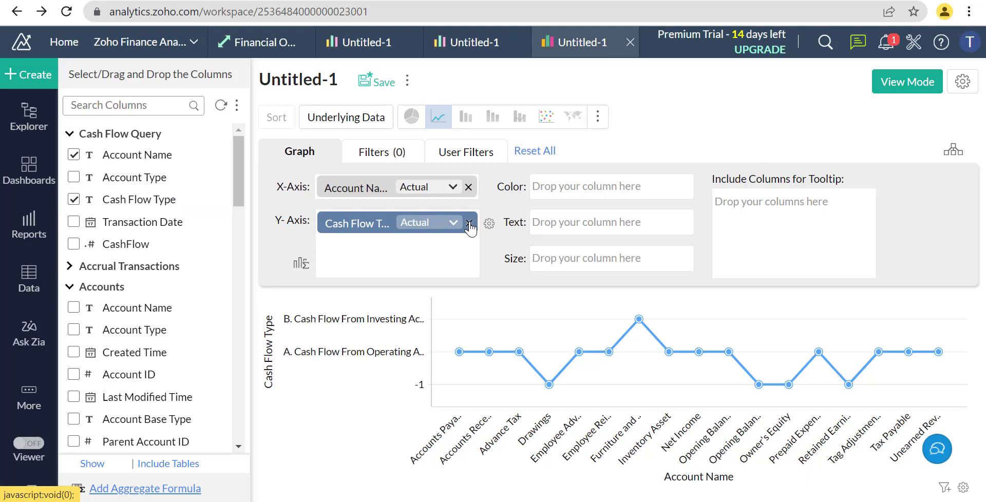
{"action": "left_click", "coordinate": [880, 88]}
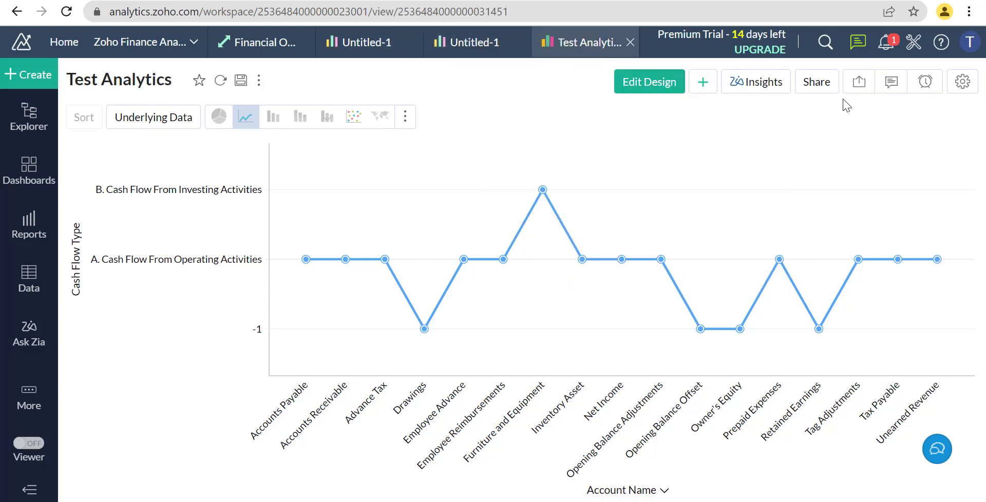
Open the Share this View form for the Test Analytics chart
{"action": "left_click", "coordinate": [820, 85]}
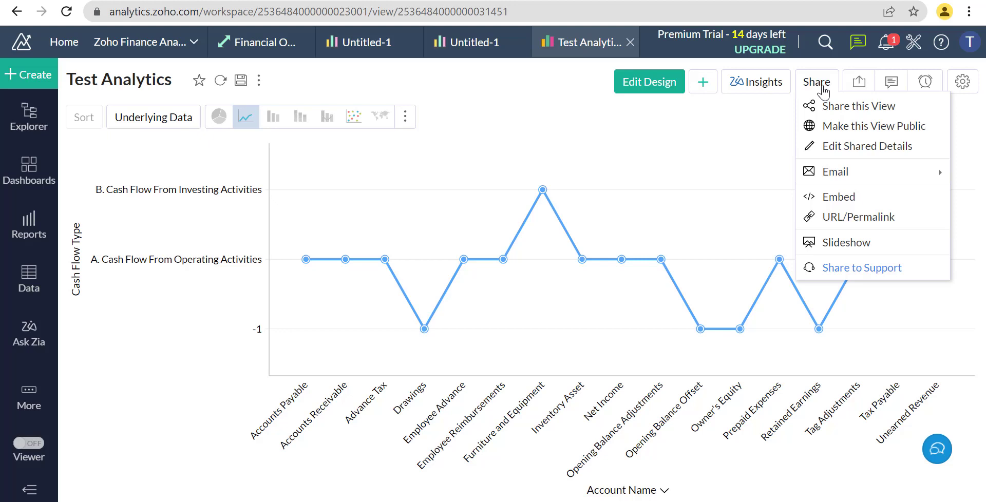
{"action": "left_click", "coordinate": [826, 108]}
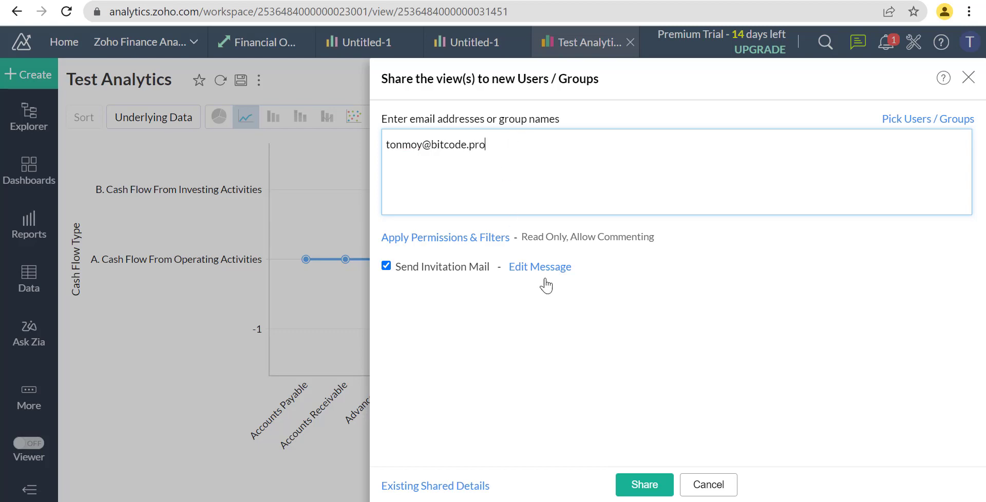
Confirm sharing of the Test Analytics chart so the recipient receives an email invitation
{"action": "left_click", "coordinate": [645, 485]}
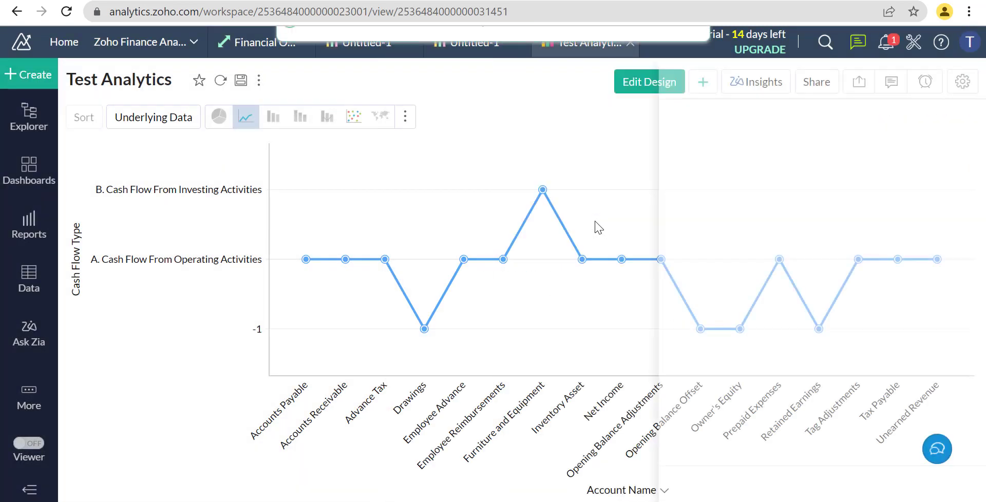